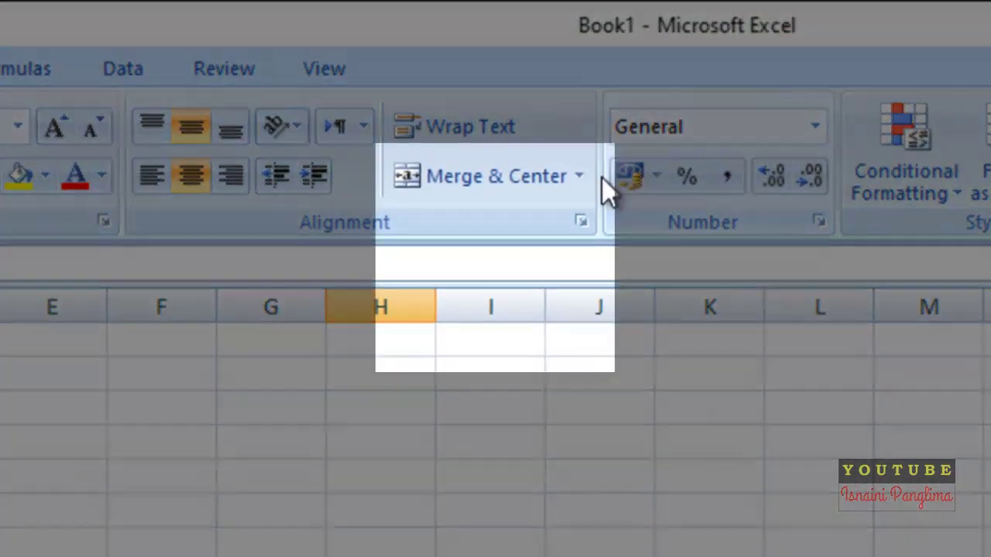
Give every cell of E3:M20 on Sheet2 thin All Borders.
click(579, 176)
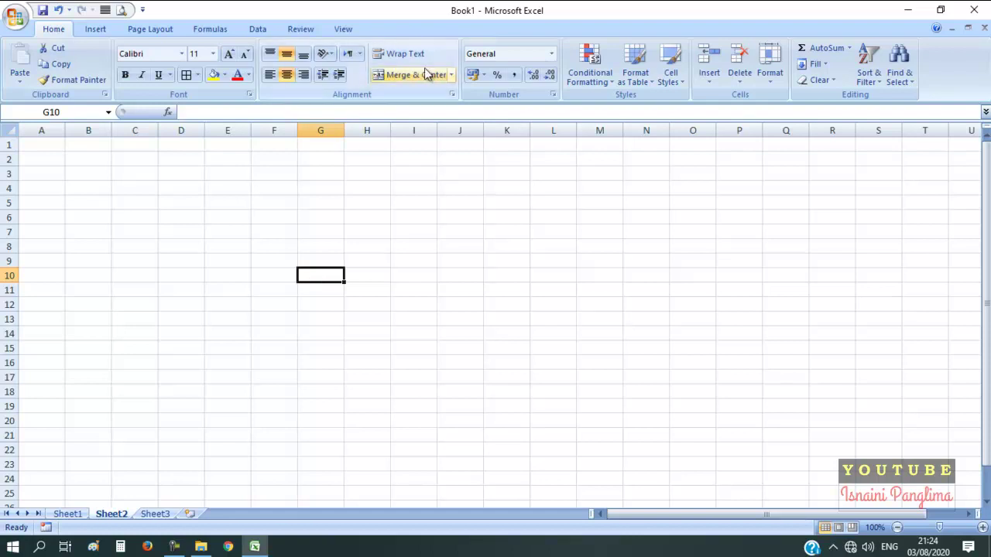
click(341, 335)
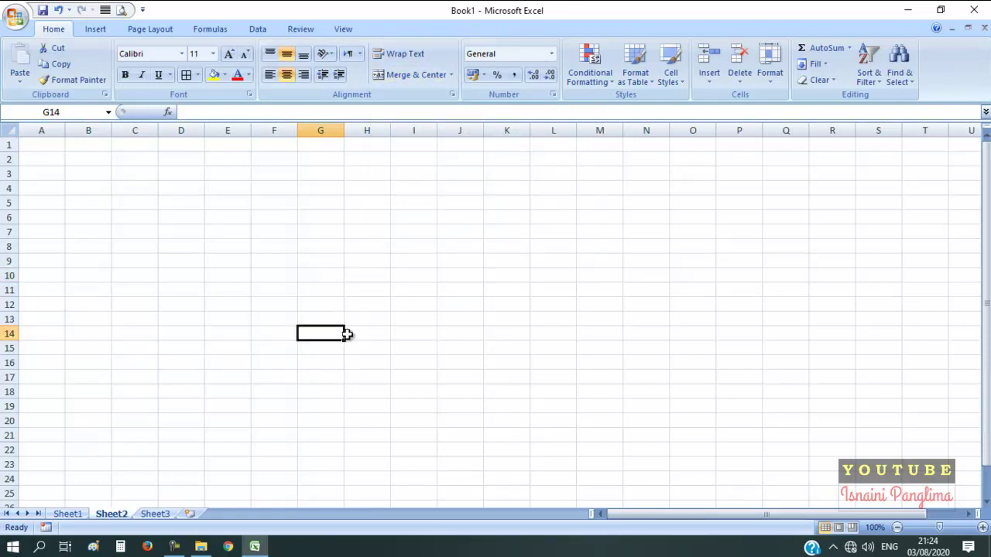
click(620, 324)
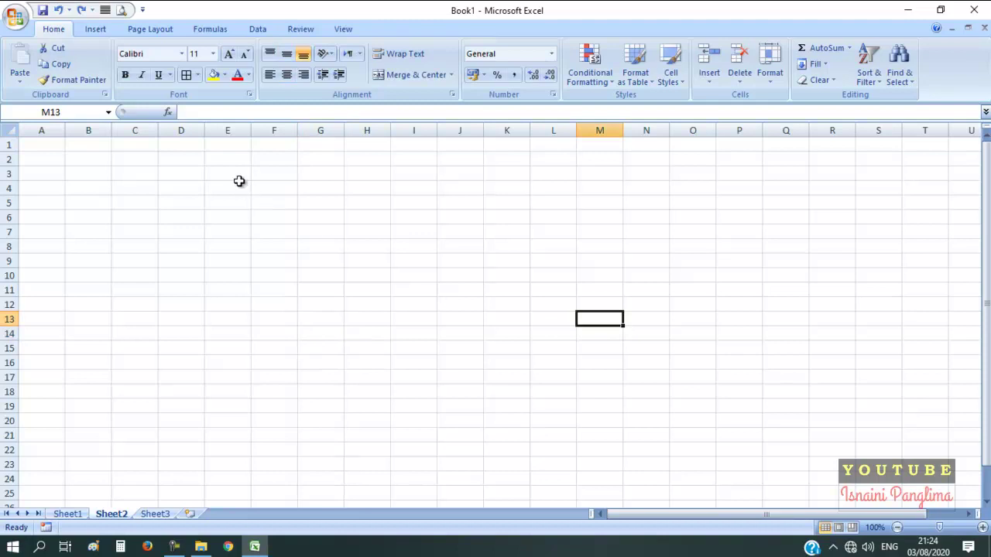
drag(239, 181, 585, 425)
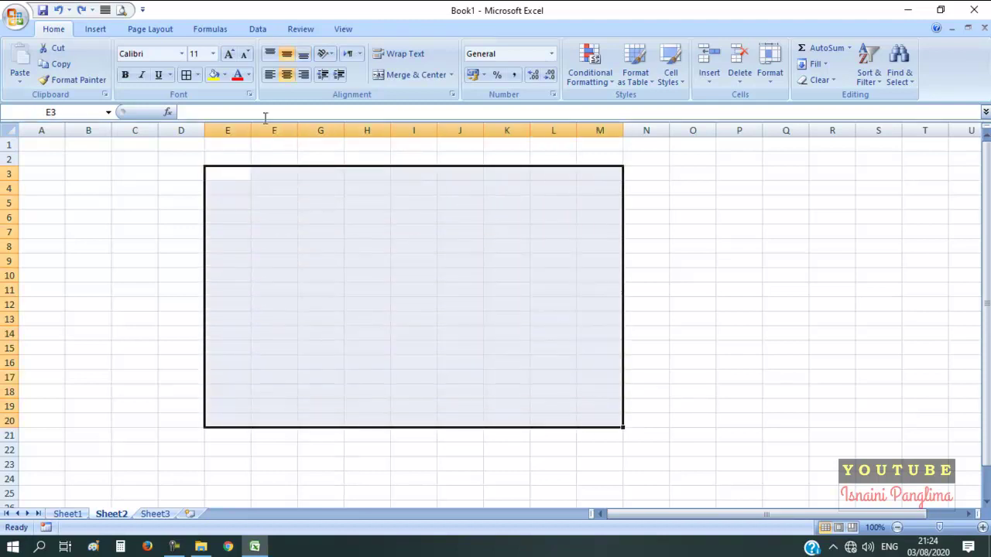
click(186, 74)
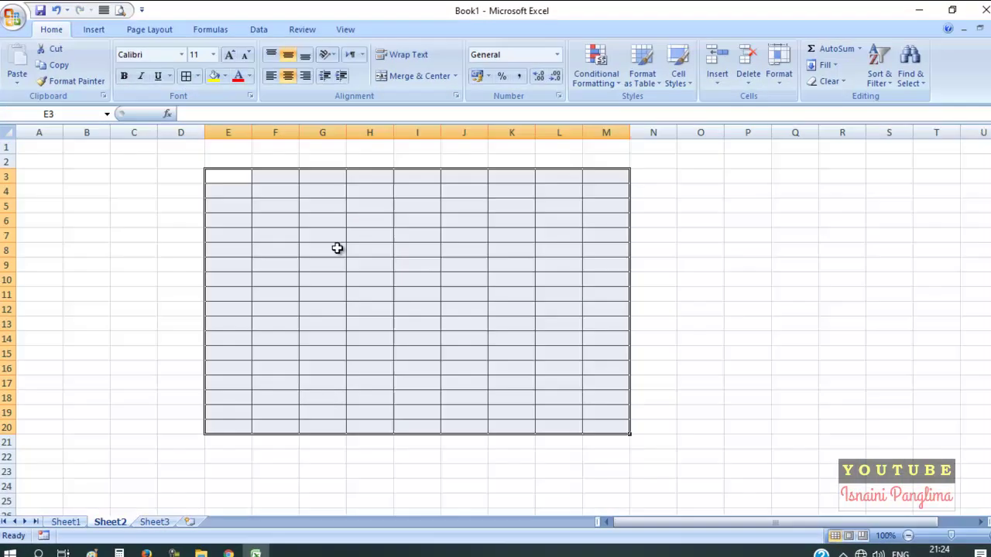
click(334, 246)
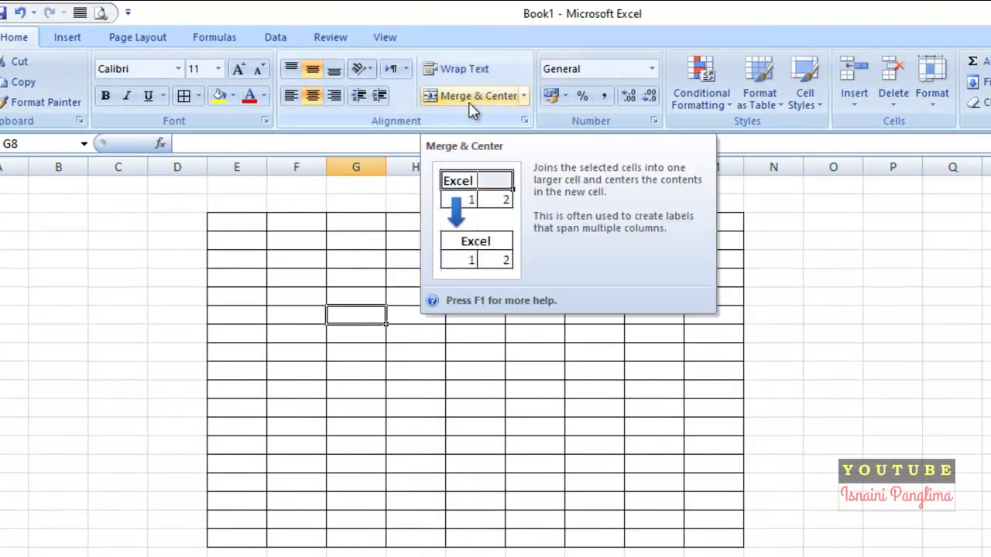
click(399, 387)
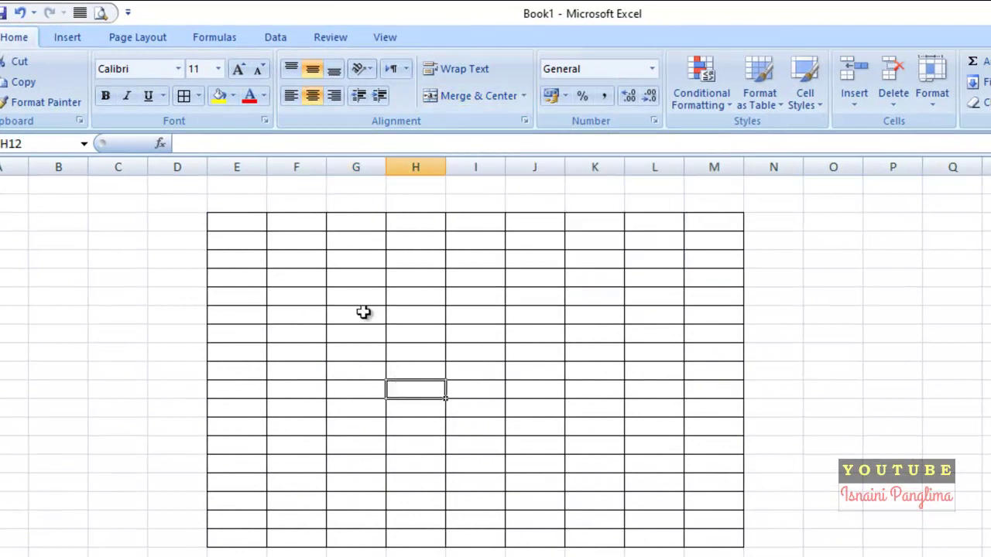
drag(300, 242, 534, 373)
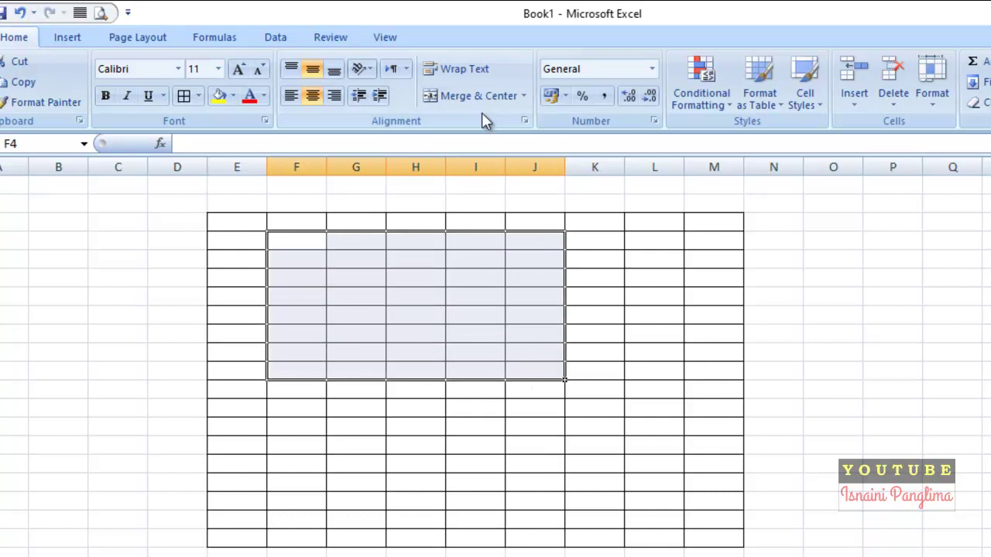
click(523, 93)
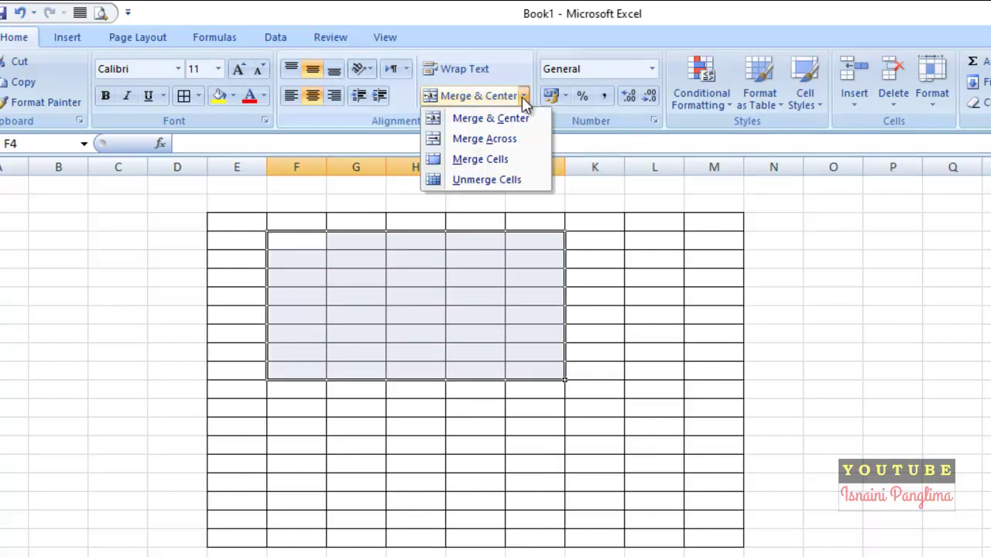
click(484, 118)
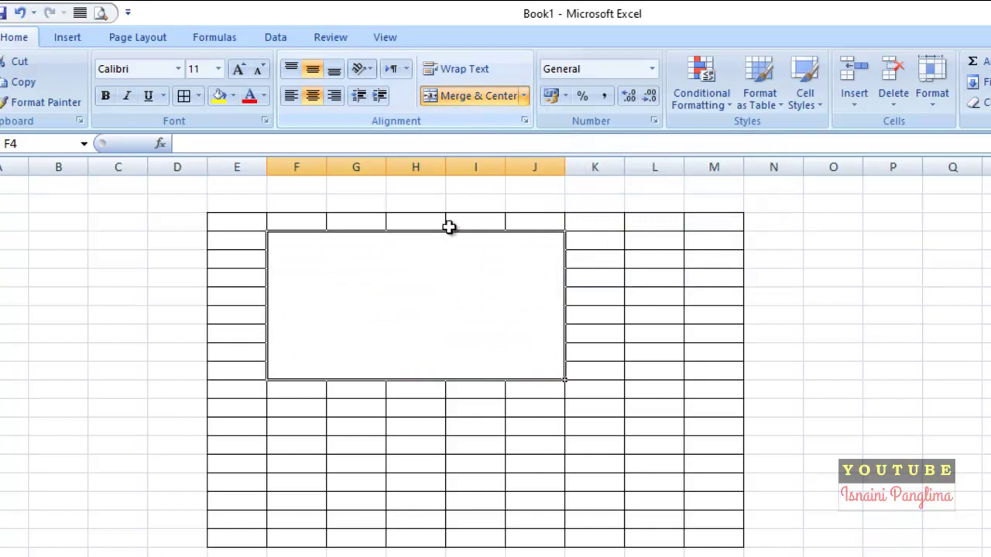
text(SDFGDFGSDFGSD)
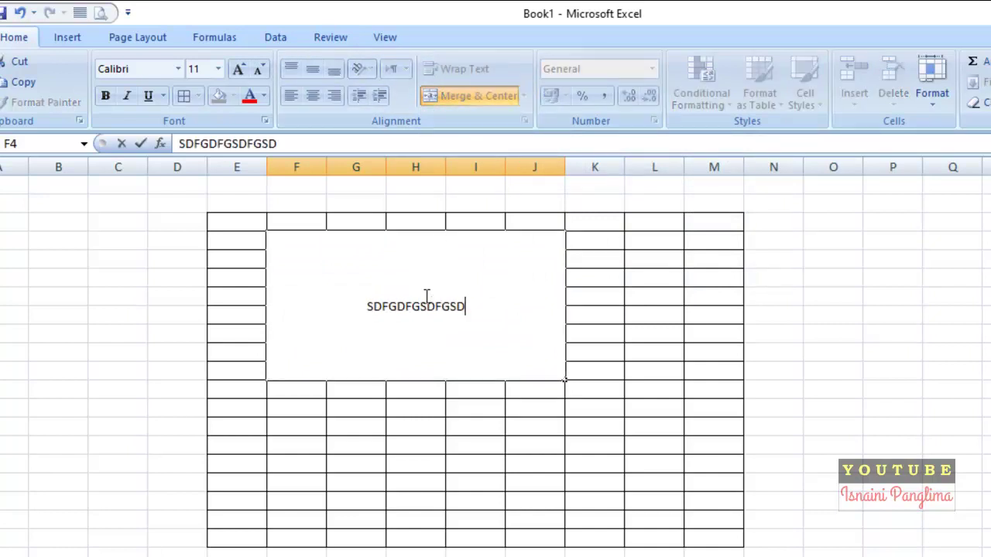
text(FGDS)
click(602, 267)
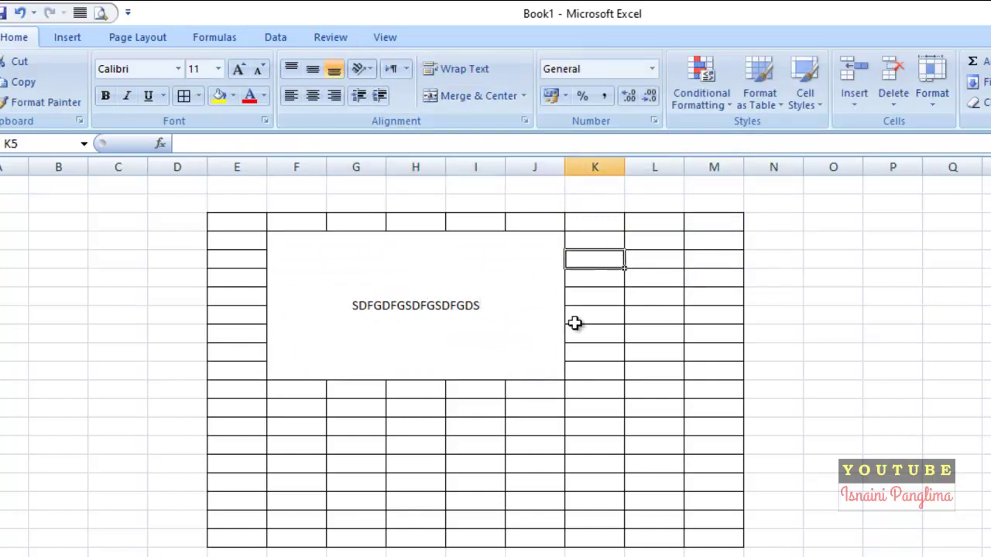
click(474, 325)
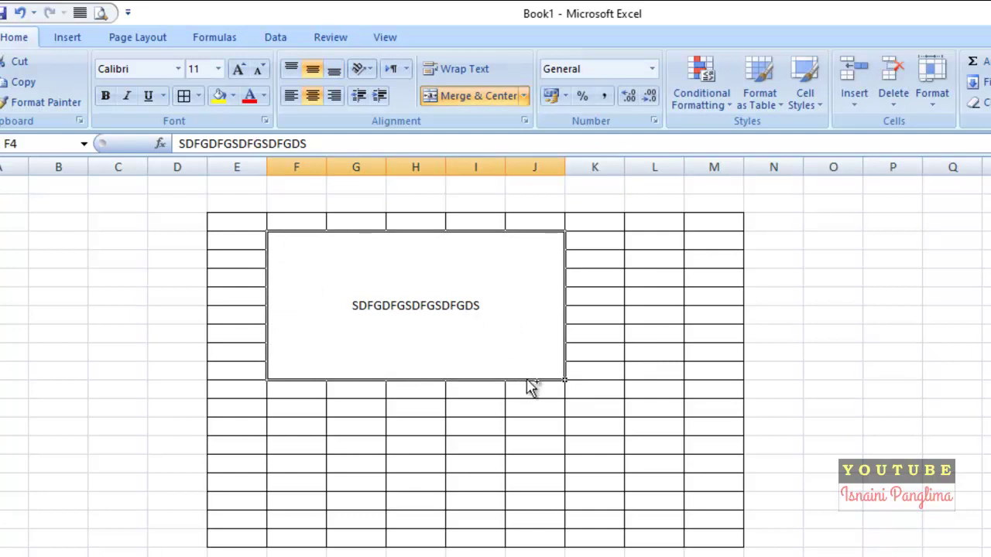
key(ctrl+z)
key(ctrl+z)
click(415, 278)
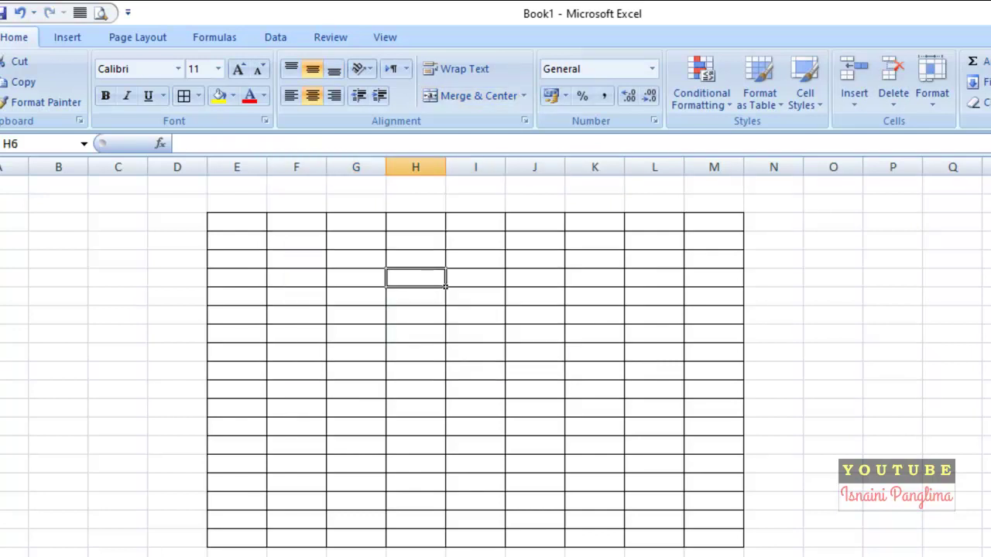
Enter MAKBULLAH in H6 and Merge & Center F5:J8 around it.
text(MAKBULLAH)
key(Return)
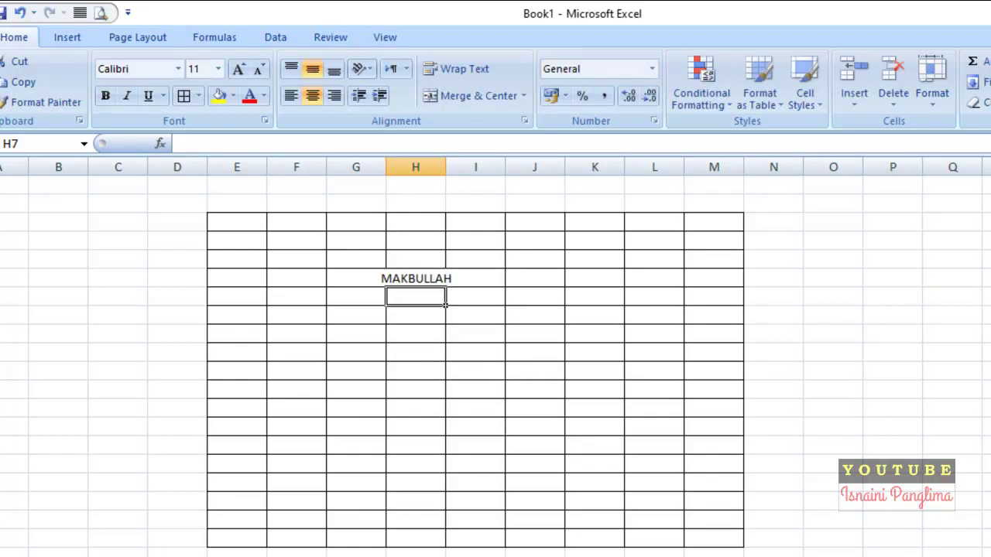
drag(308, 258, 525, 313)
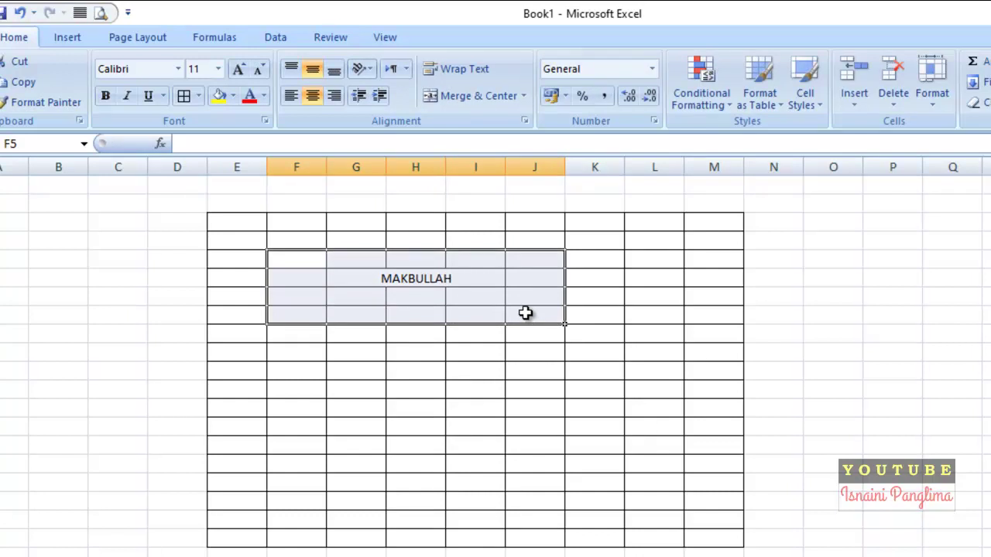
click(524, 95)
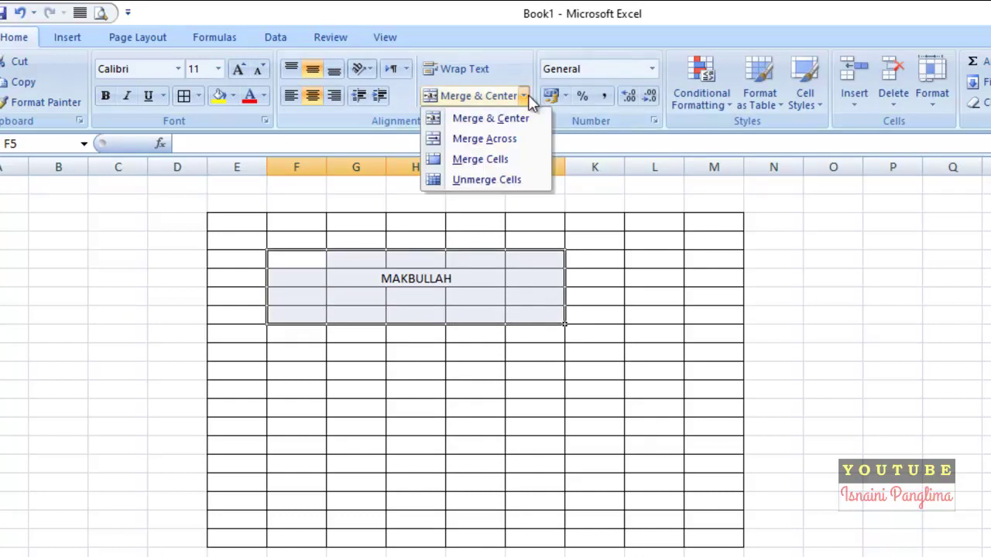
click(490, 117)
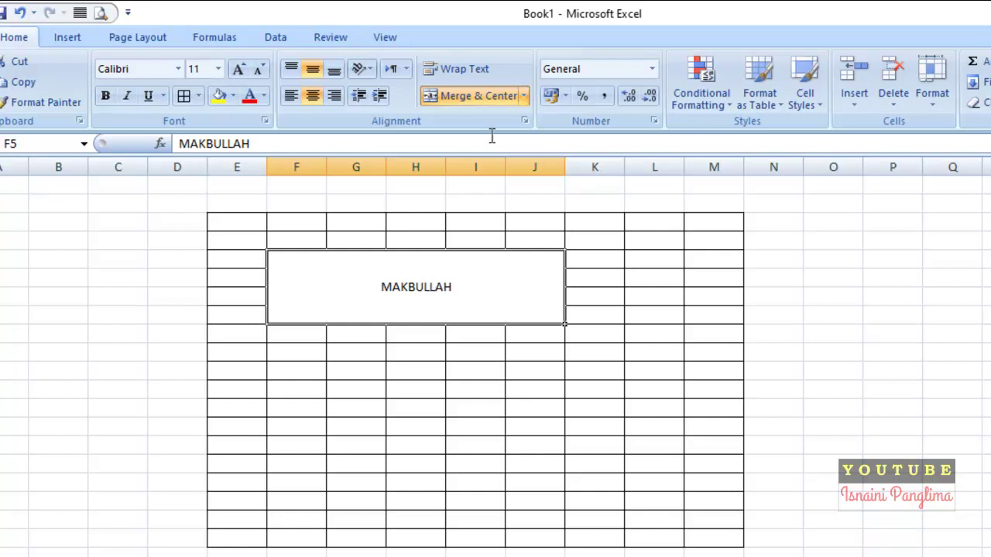
click(594, 408)
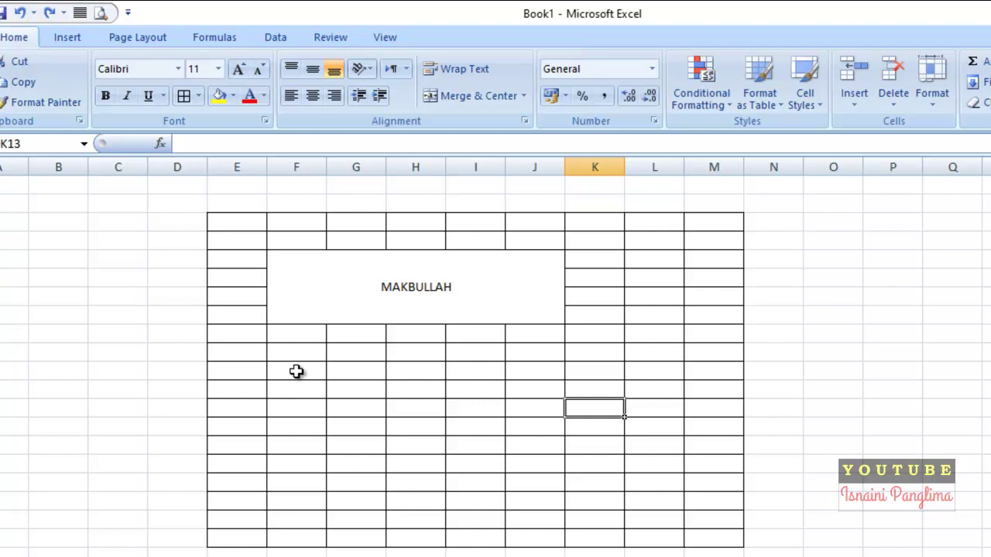
drag(292, 371, 624, 468)
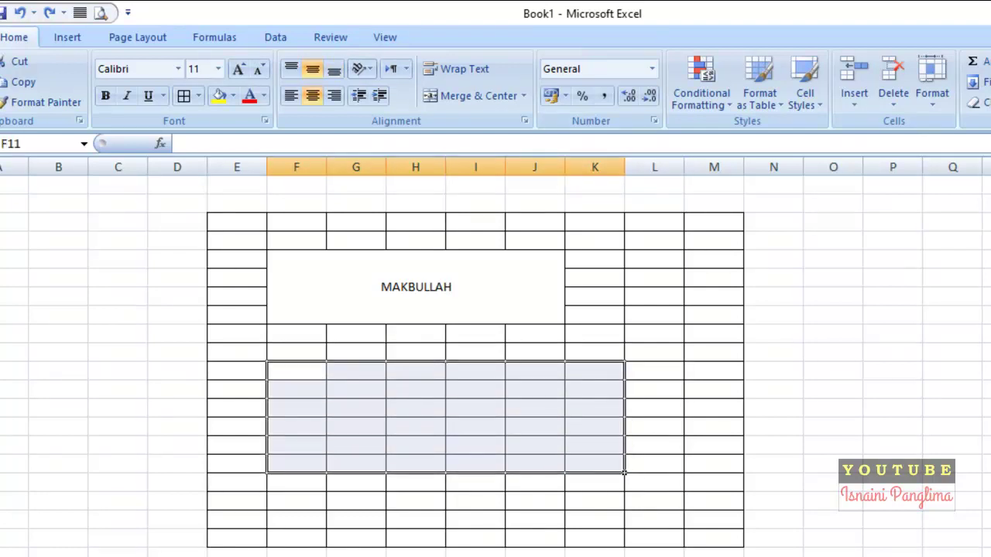
click(523, 95)
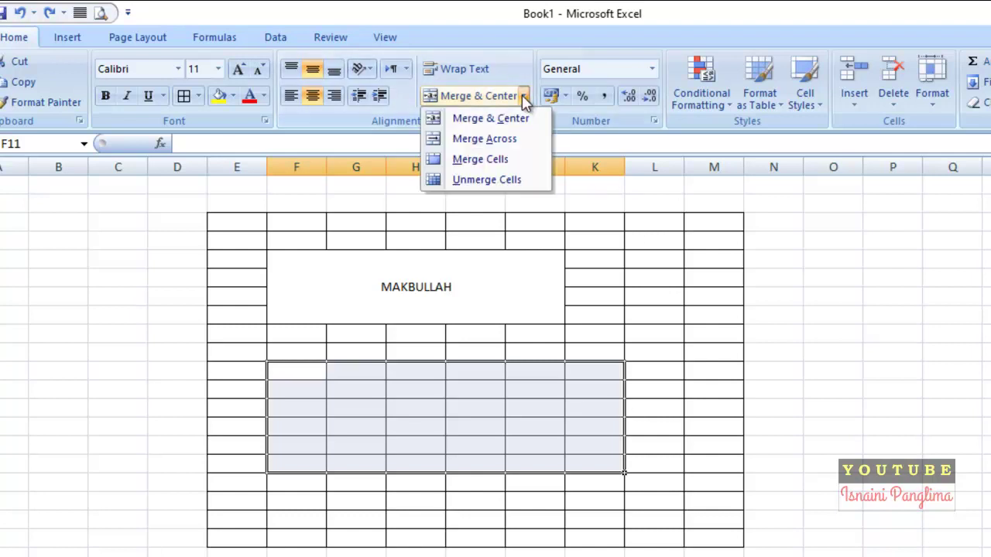
click(486, 142)
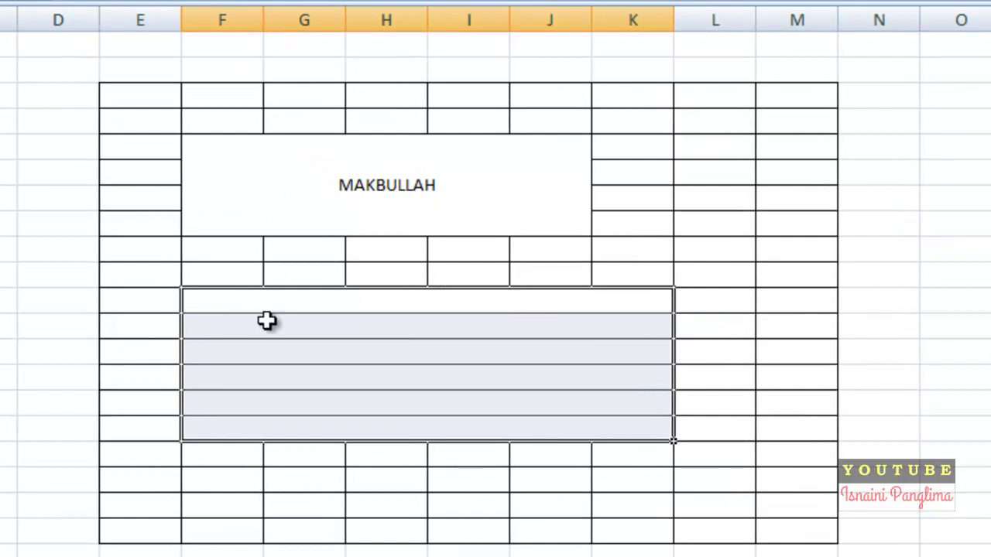
click(314, 399)
click(283, 294)
click(287, 316)
click(294, 307)
click(307, 321)
key(Up)
key(Down)
key(Down)
key(Down)
key(Down)
key(Down)
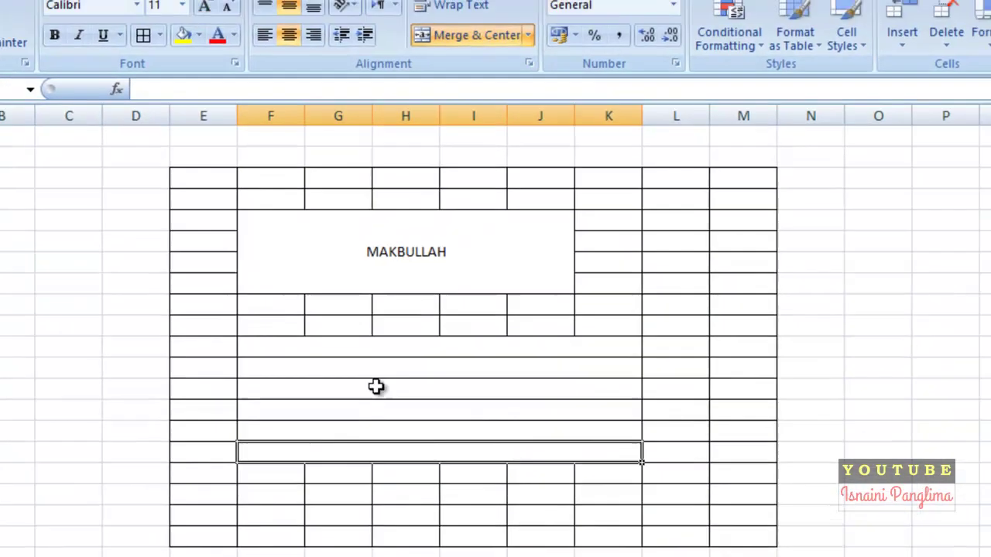
drag(376, 346, 429, 445)
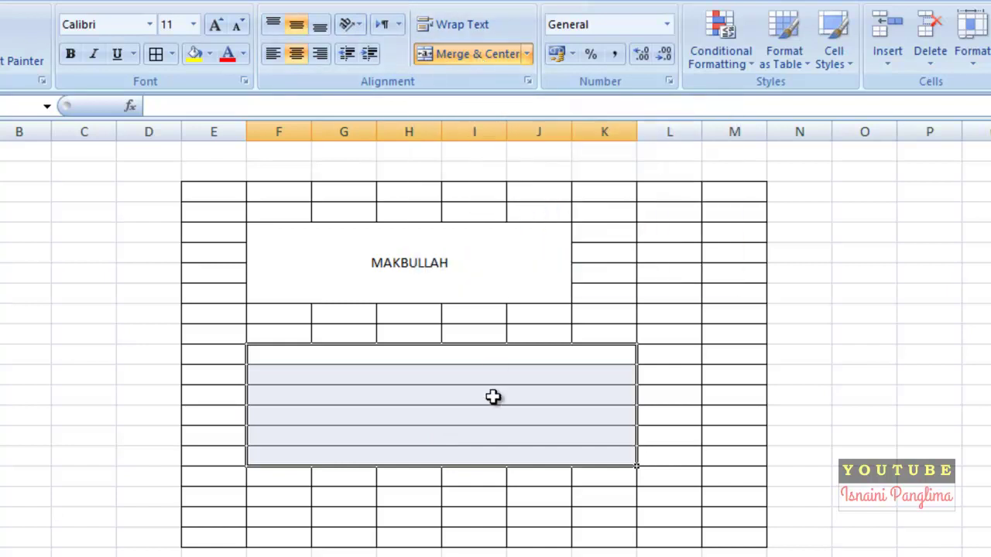
drag(263, 353, 542, 354)
click(478, 54)
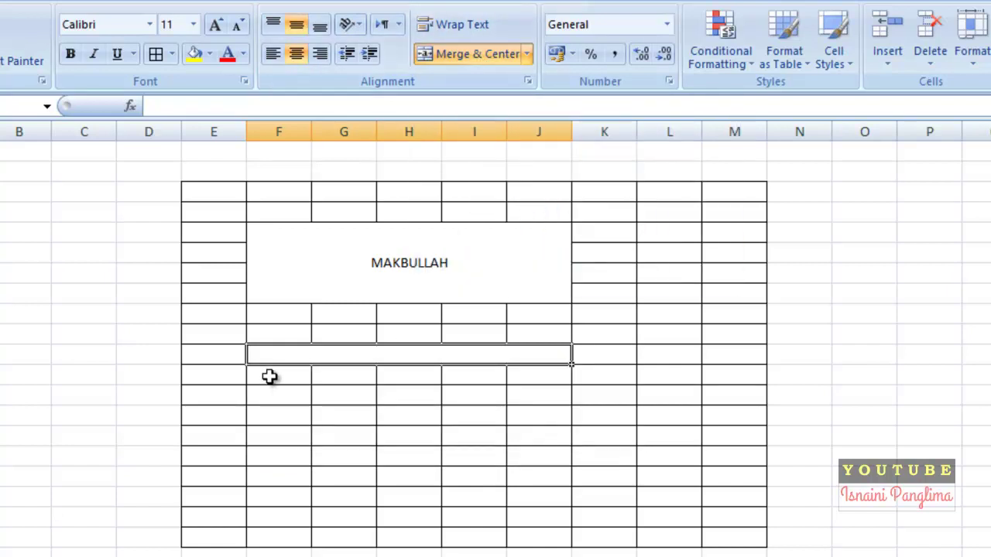
drag(269, 377, 511, 373)
click(488, 56)
drag(287, 396, 538, 394)
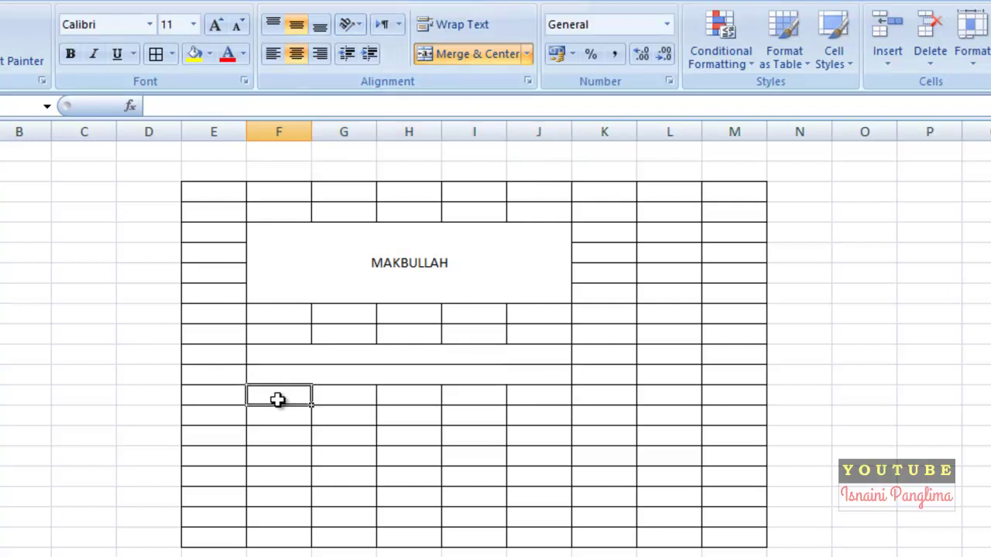
click(479, 56)
click(471, 422)
key(ctrl+z)
key(ctrl+z)
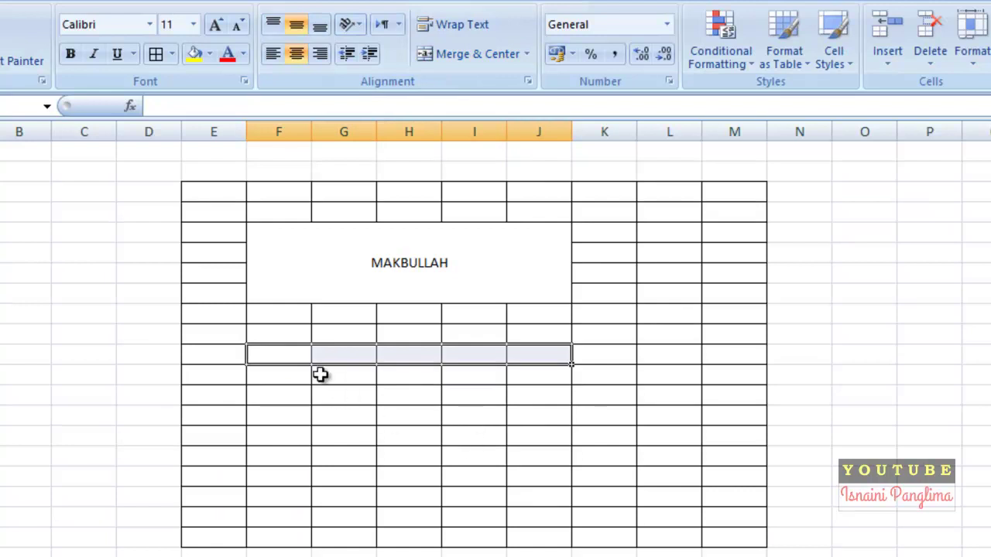
Merge each selected row below the name across columns F to M.
click(276, 331)
drag(276, 330, 739, 538)
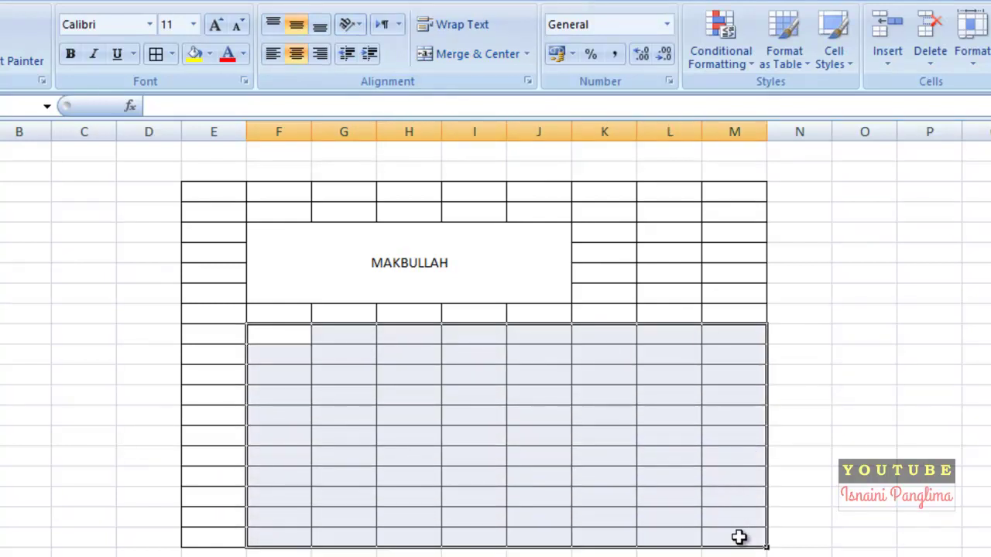
click(525, 53)
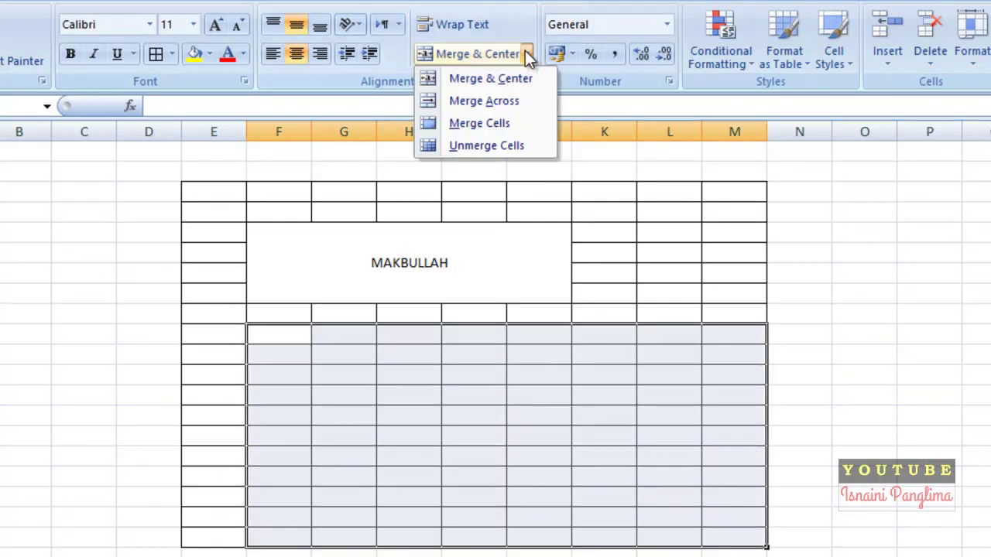
click(499, 101)
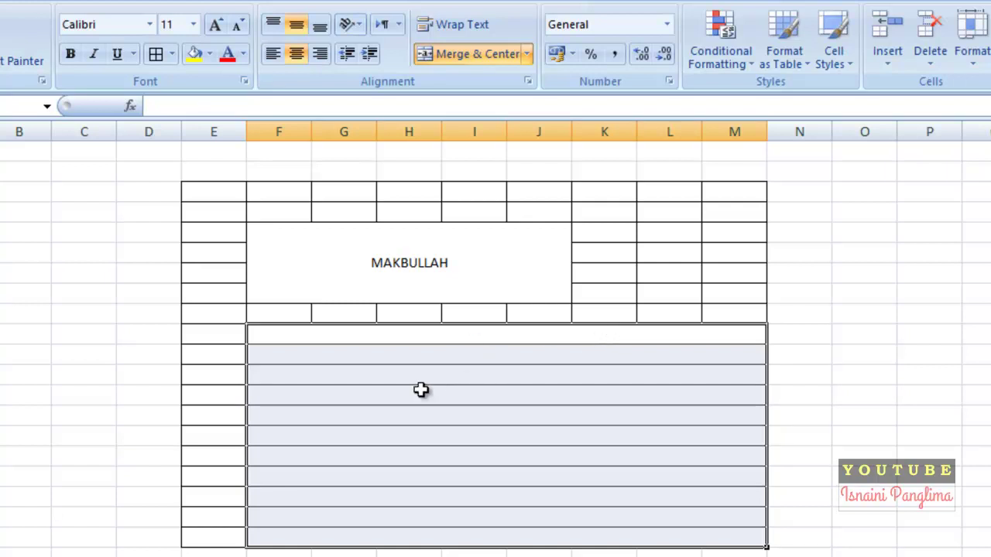
Undo the row merge so the cells below MAKBULLAH are separate again.
click(311, 338)
click(320, 439)
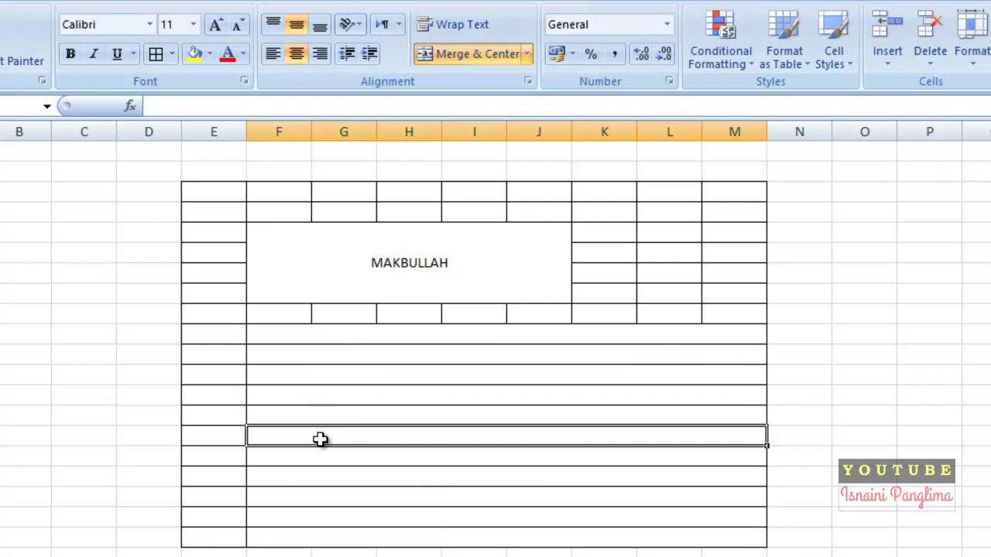
click(452, 284)
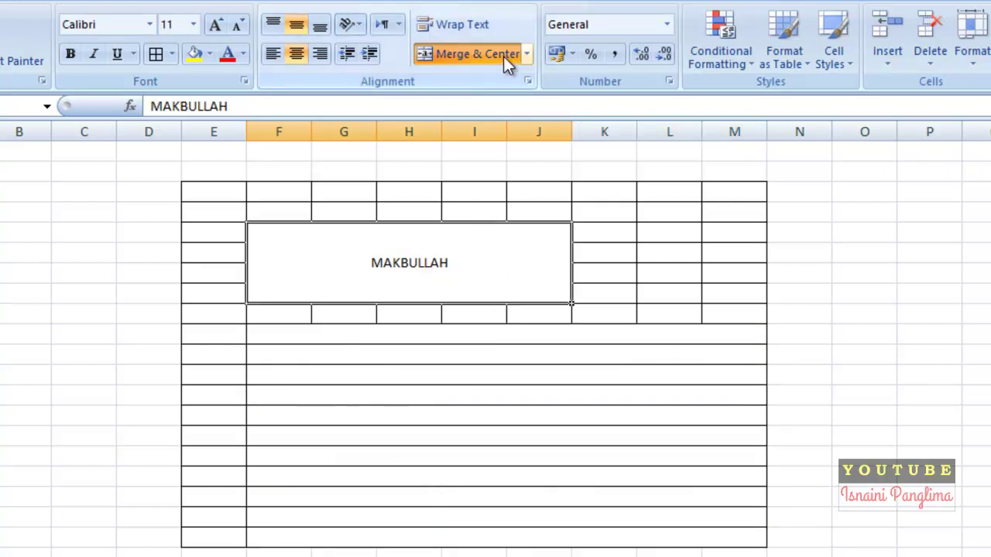
click(492, 438)
key(ctrl+z)
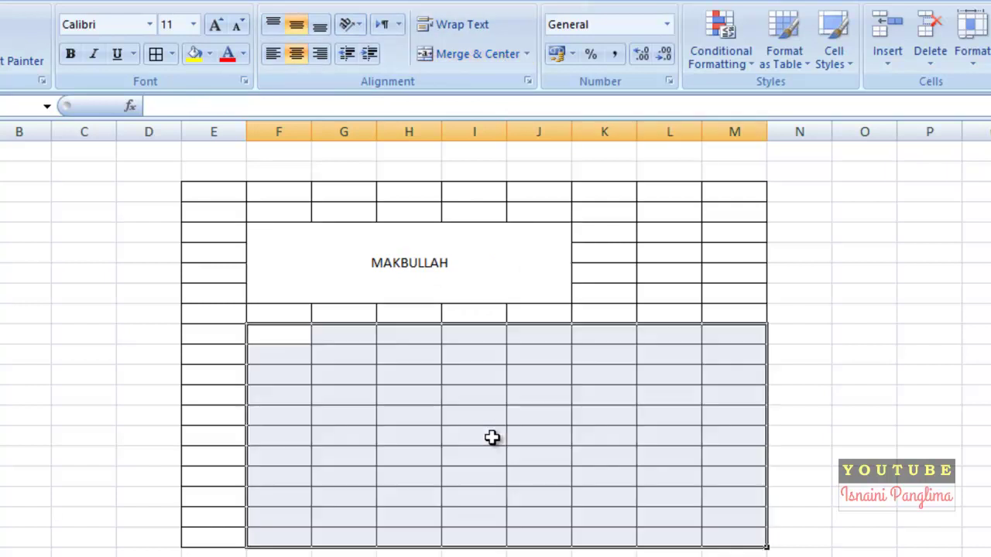
click(527, 56)
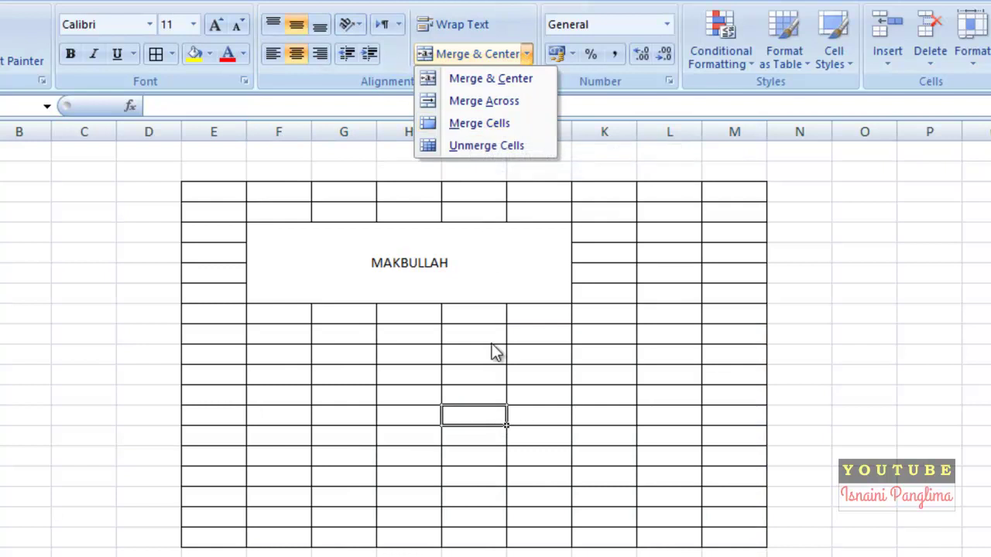
click(328, 385)
Merge F18:K22 into one cell and enter AISAH in it.
drag(283, 358, 620, 445)
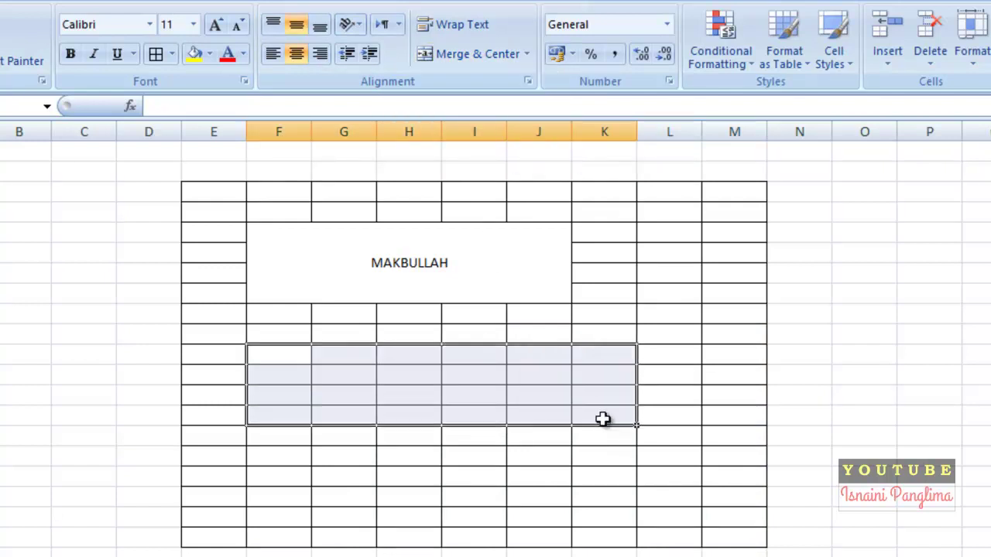
click(529, 56)
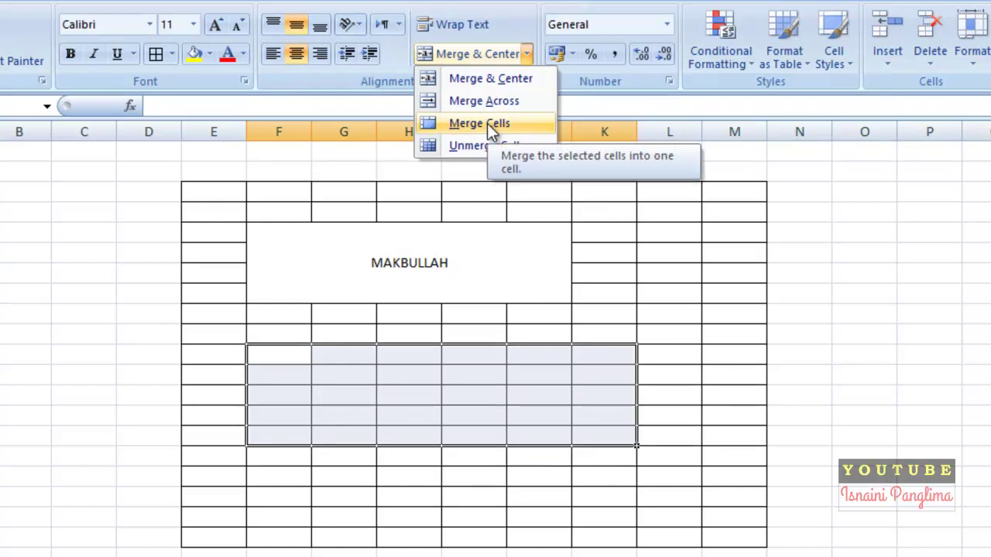
click(486, 123)
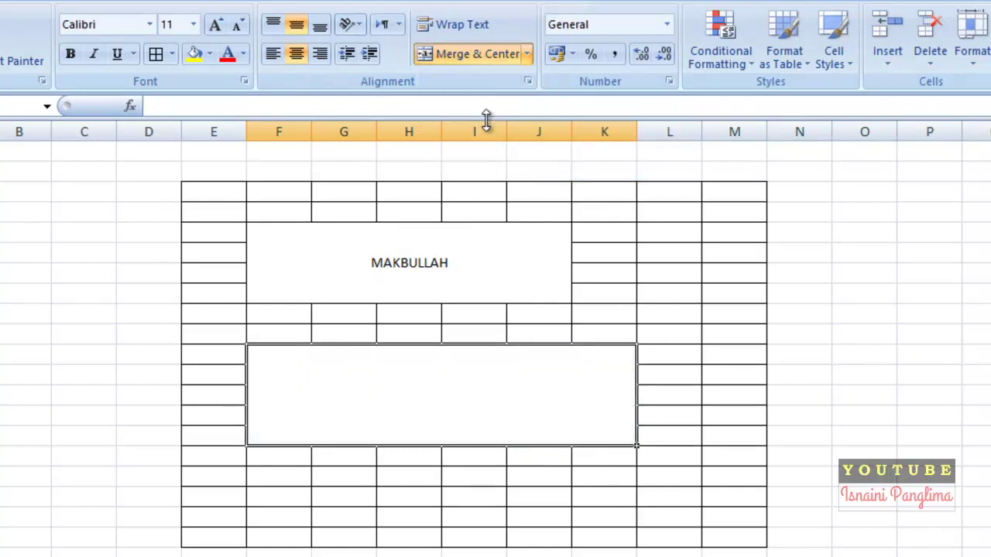
text(AISAH)
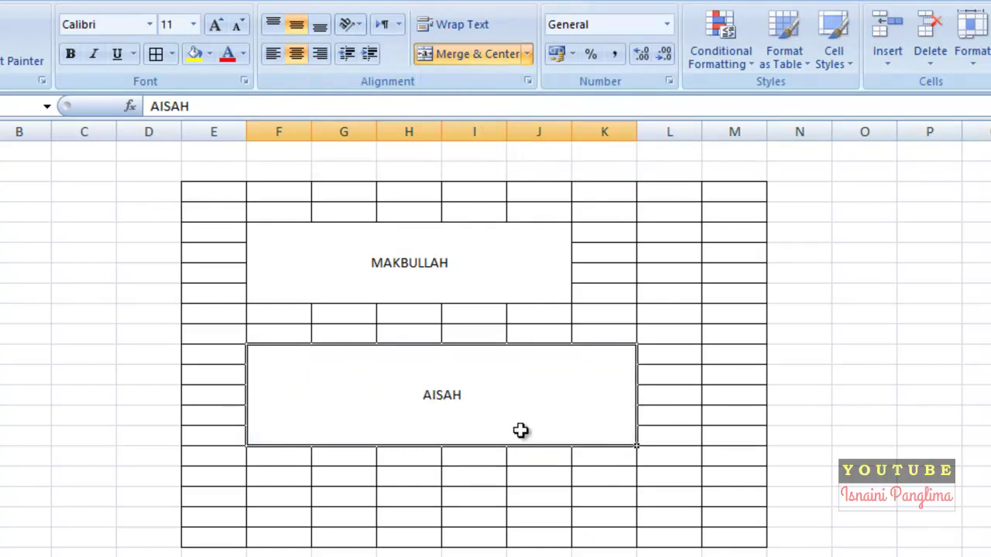
click(582, 474)
click(463, 275)
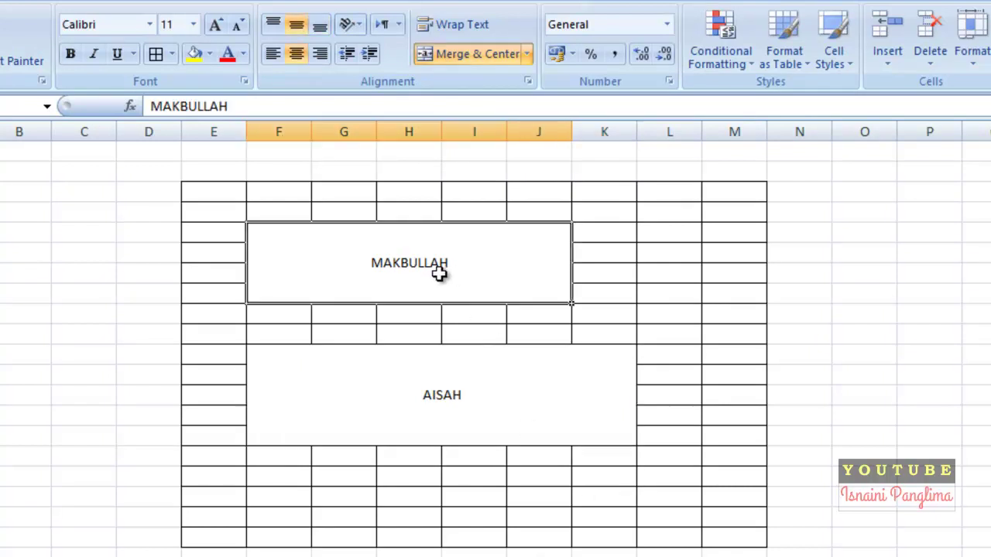
Align the AISAH block's text left and to the bottom.
click(528, 55)
click(509, 393)
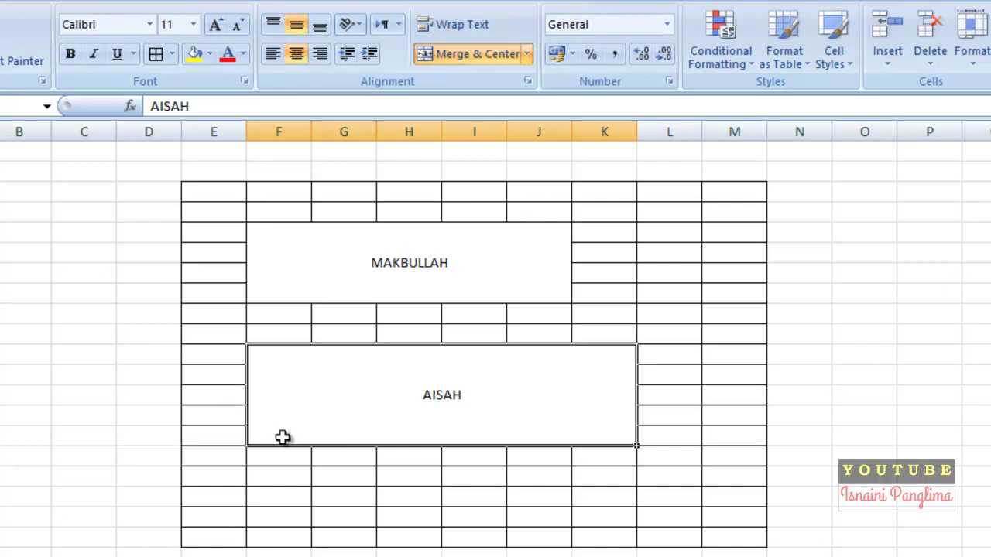
click(273, 56)
click(320, 27)
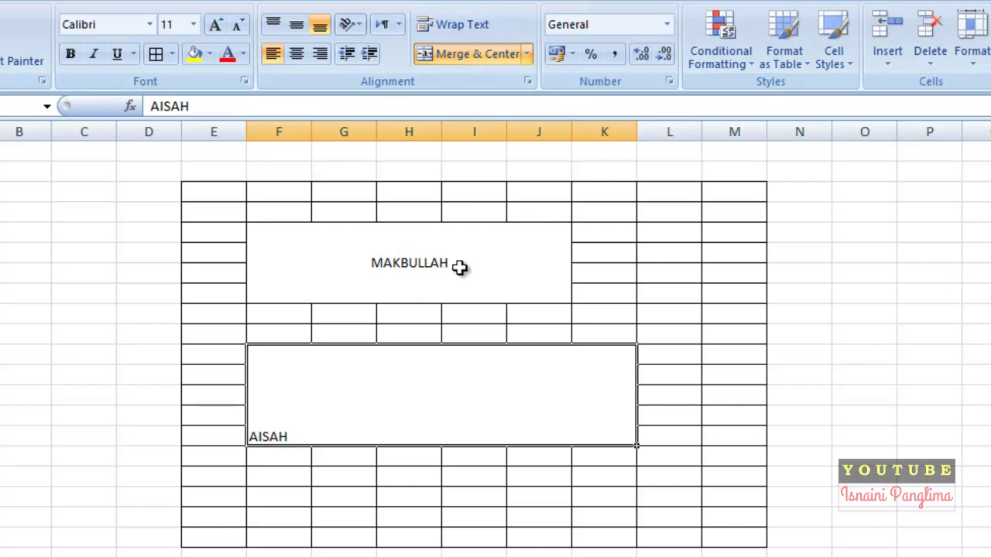
click(459, 267)
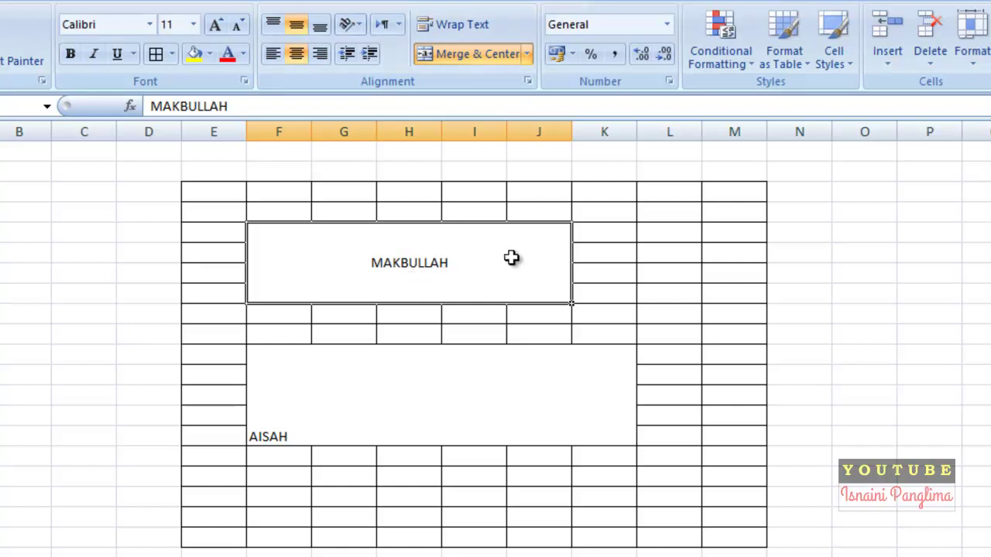
click(525, 53)
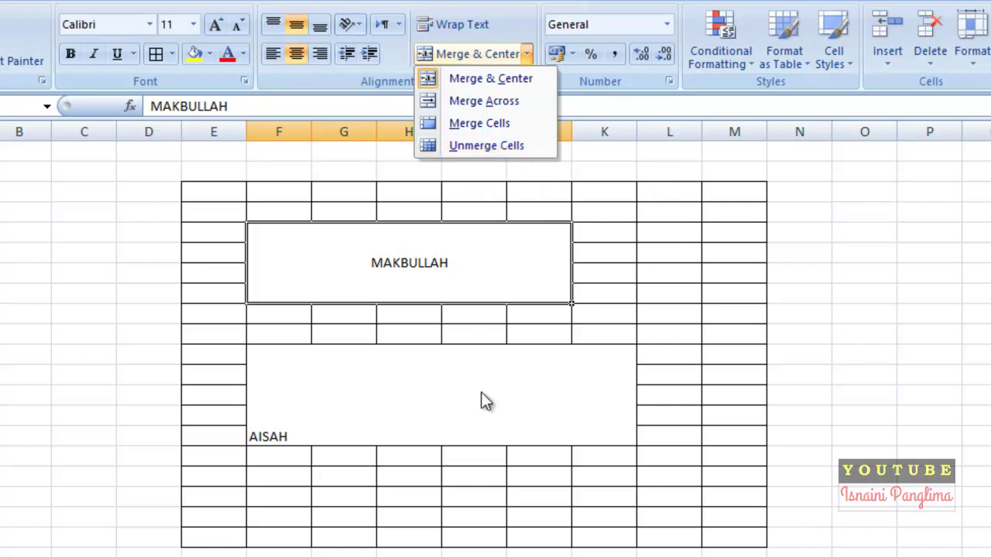
Unmerge the MAKBULLAH block and give its cells All Borders.
click(728, 418)
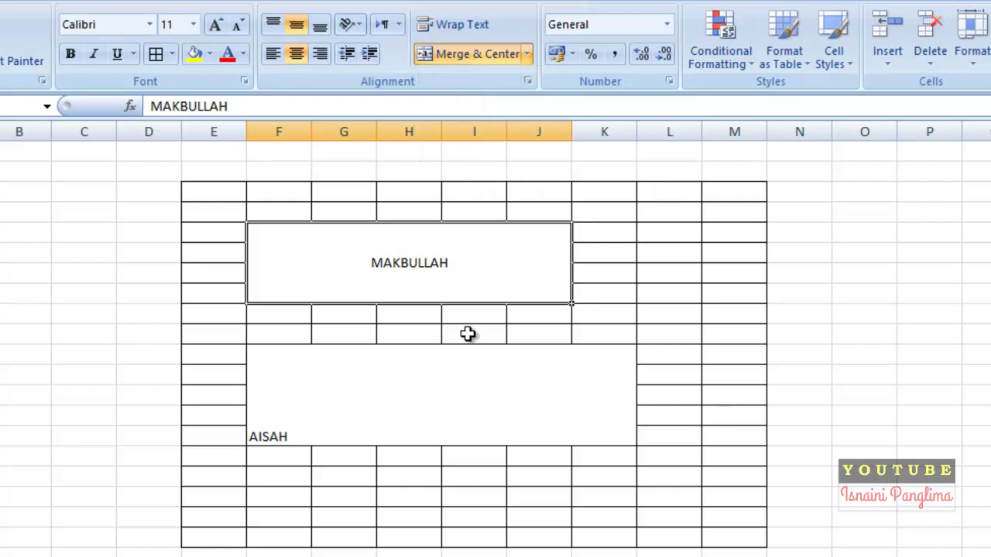
click(536, 474)
click(460, 283)
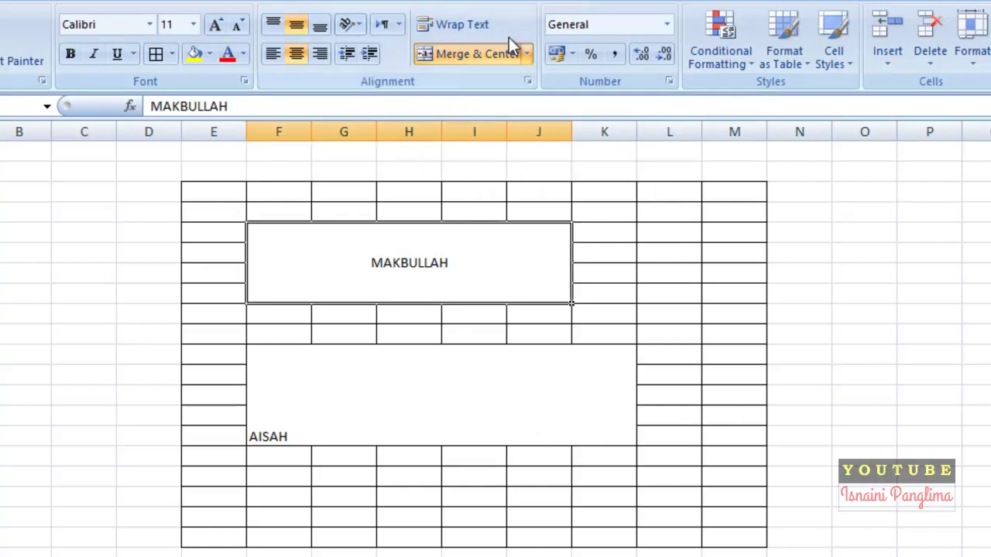
click(525, 54)
click(493, 147)
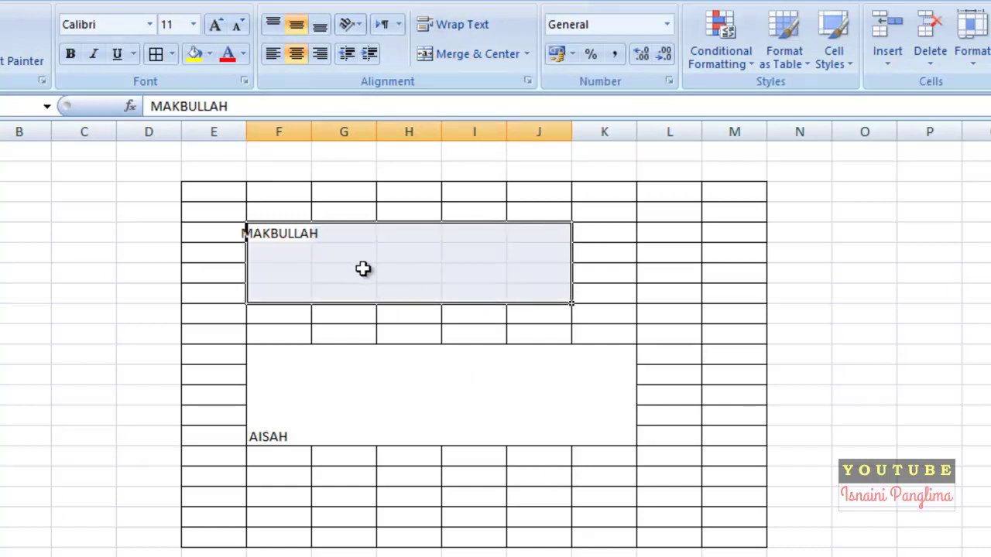
click(155, 55)
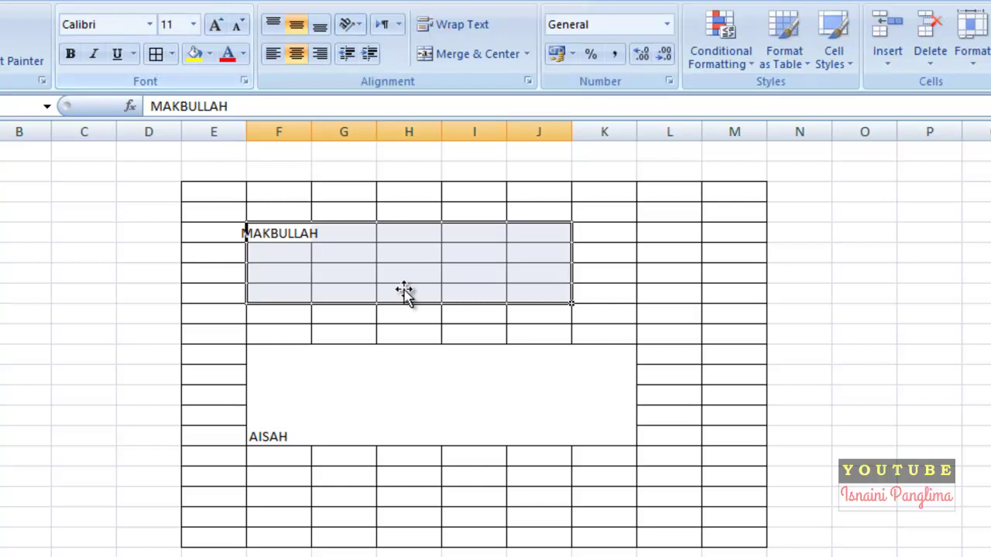
click(547, 394)
click(859, 518)
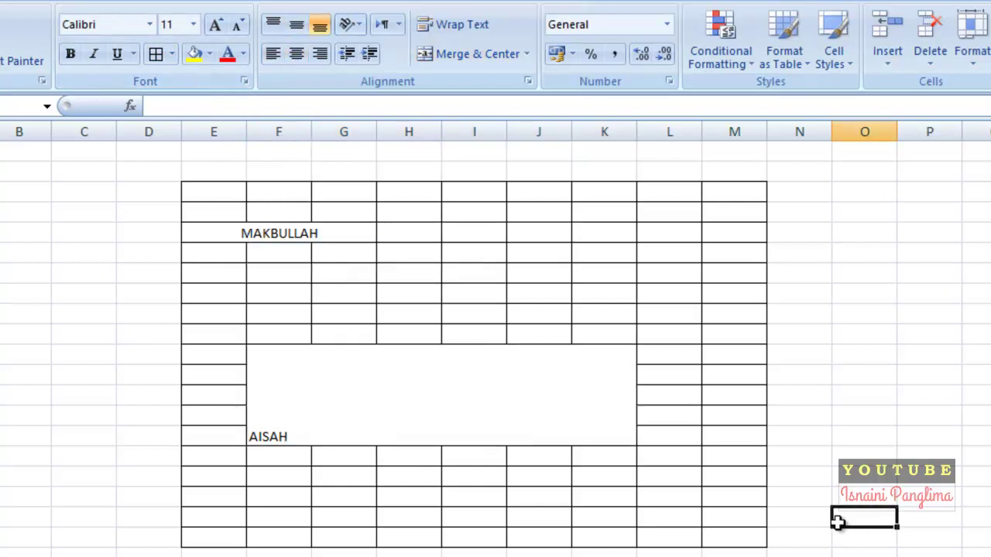
Unmerge the AISAH block and give its cells All Borders.
click(448, 388)
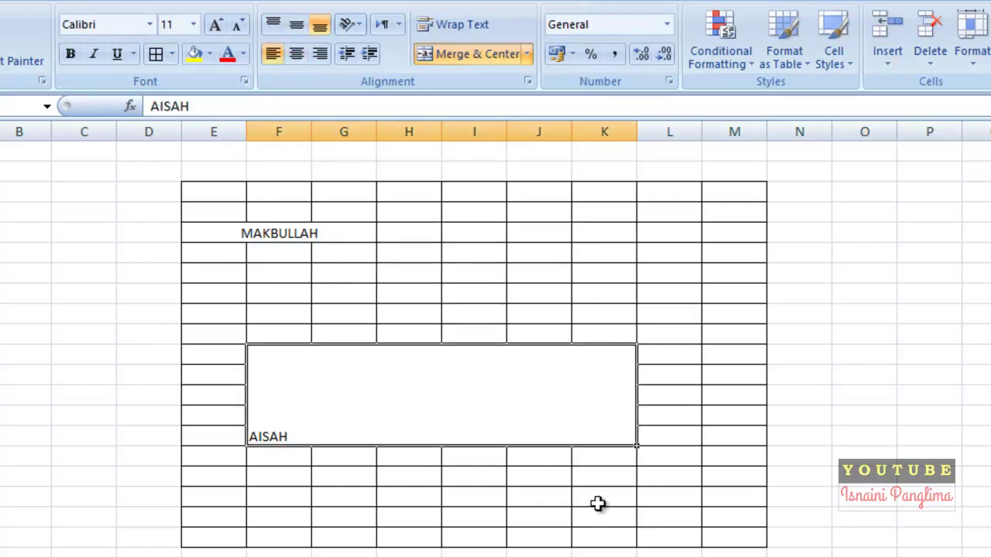
click(474, 56)
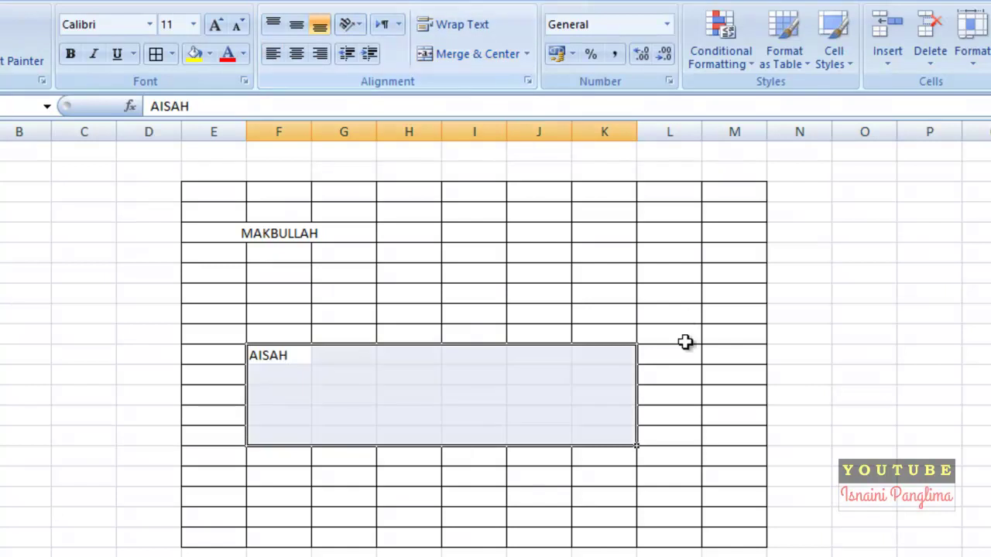
click(156, 54)
click(698, 418)
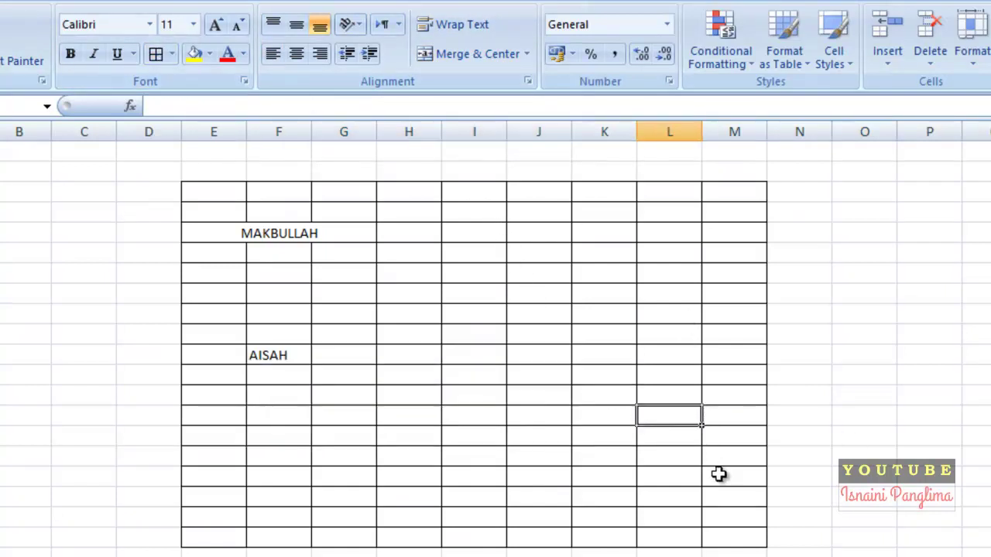
Delete MAKBULLAH and AISAH by clearing E10:L24.
mouse_move(225, 209)
mouse_down()
mouse_move(476, 307)
mouse_move(648, 486)
mouse_up()
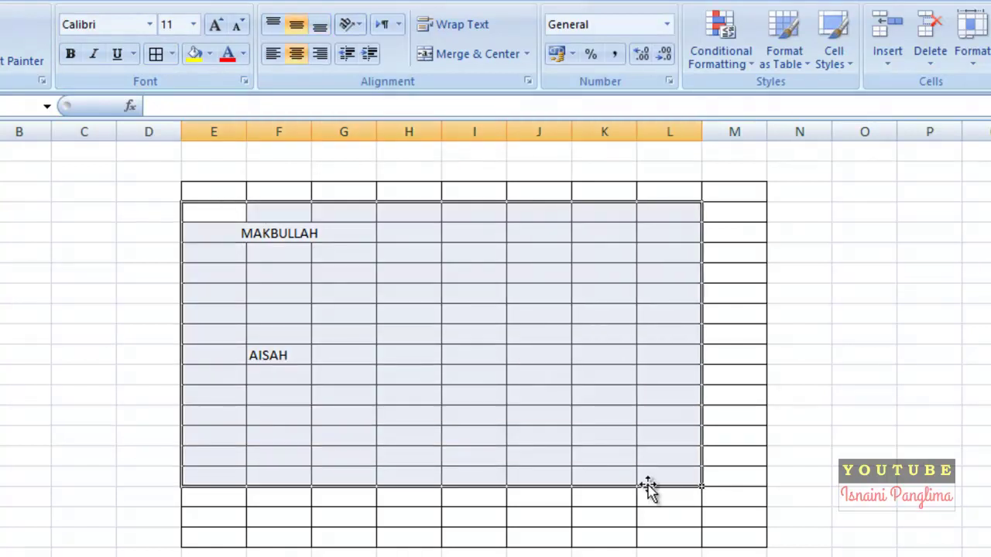
key(Delete)
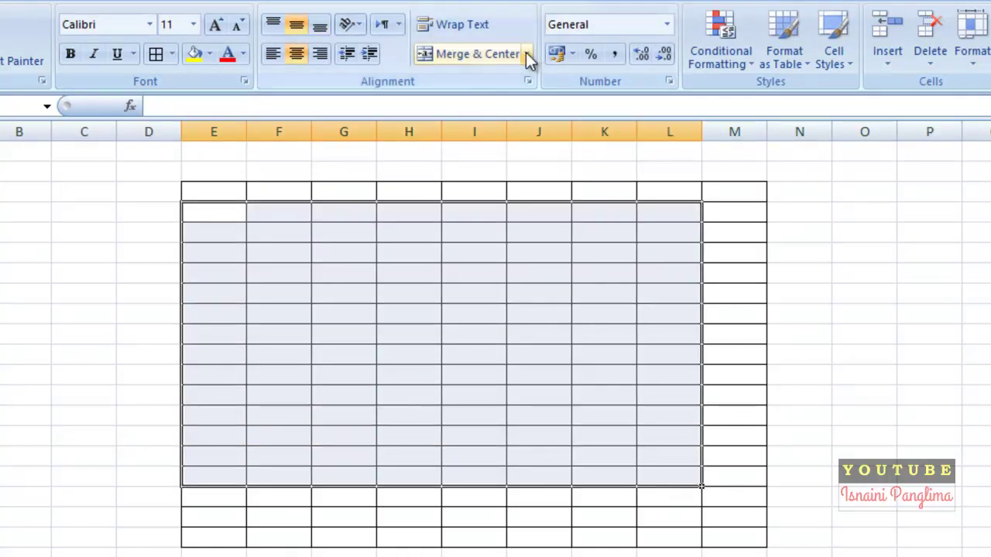
click(526, 53)
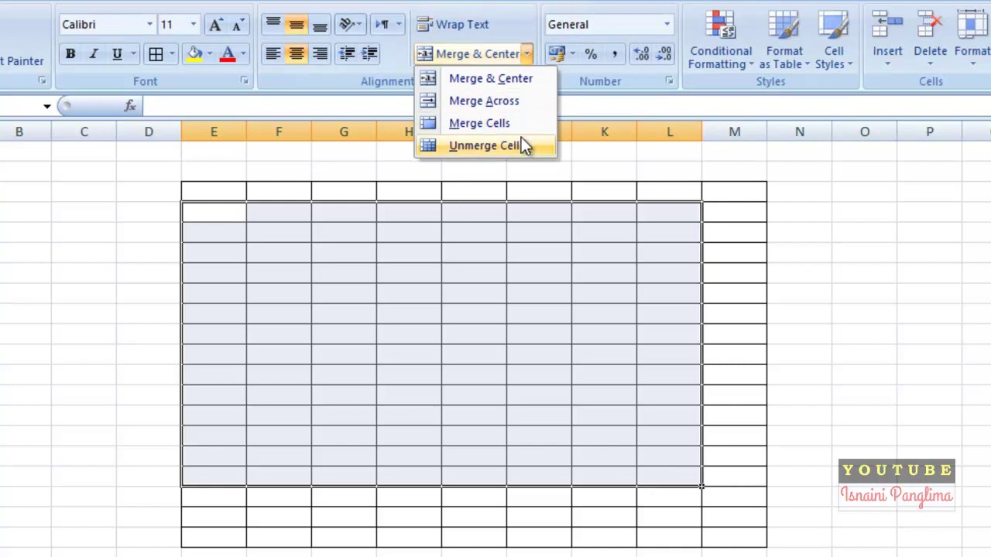
click(519, 296)
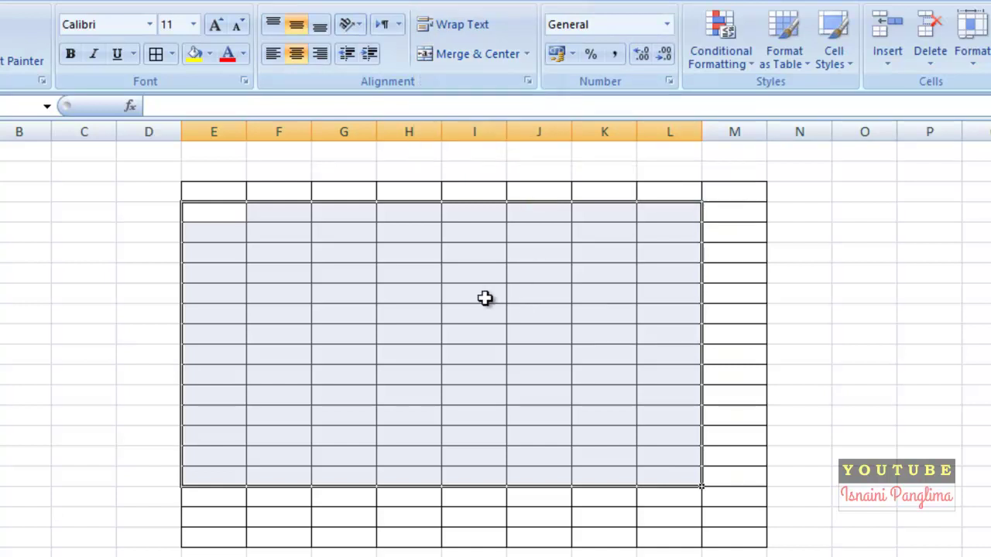
click(350, 270)
Apply Merge Across to F4:M19, making each row one wide cell, then check the rows.
mouse_move(283, 214)
mouse_down()
mouse_move(718, 462)
mouse_move(724, 517)
mouse_up()
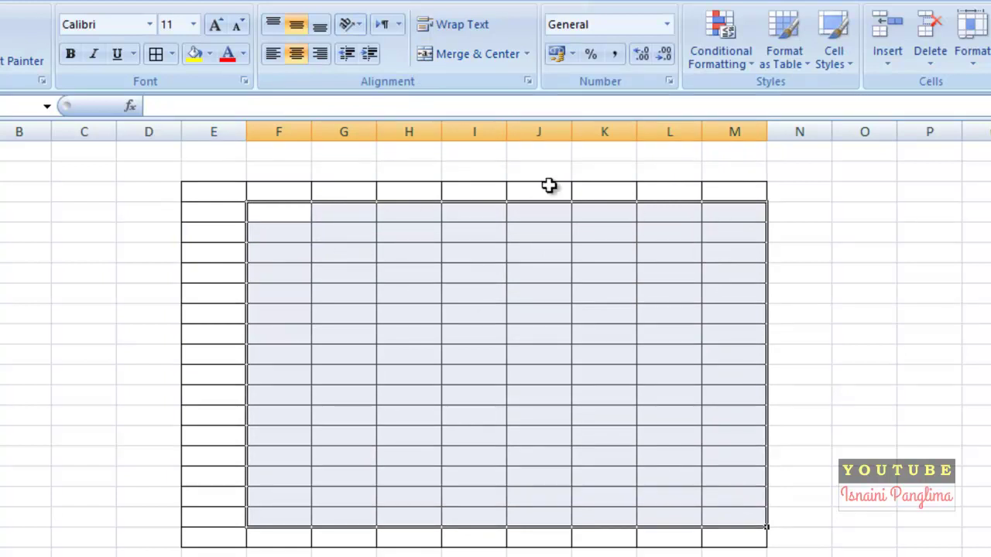
click(528, 55)
click(511, 97)
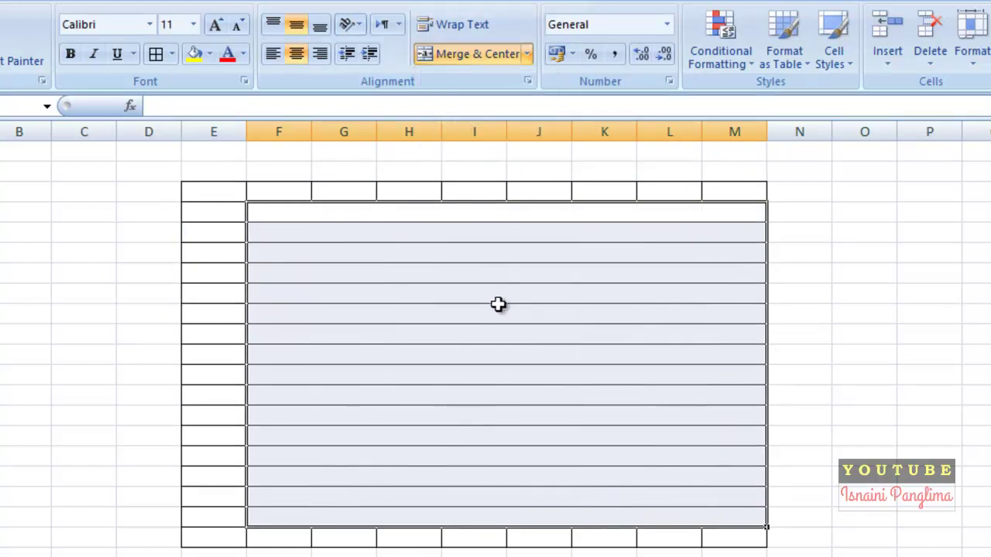
click(612, 400)
key(Right)
click(534, 275)
drag(490, 210, 502, 235)
drag(498, 334, 509, 504)
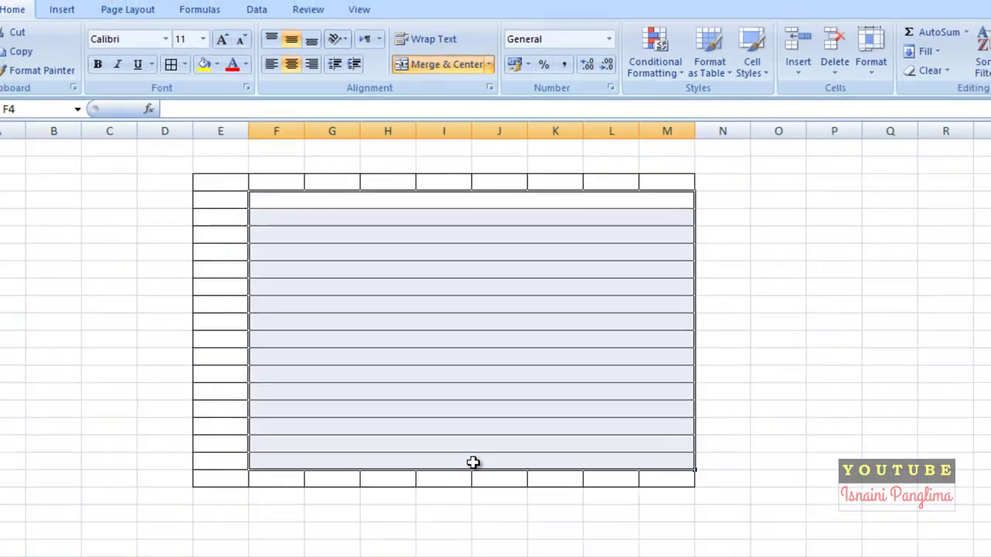
click(356, 246)
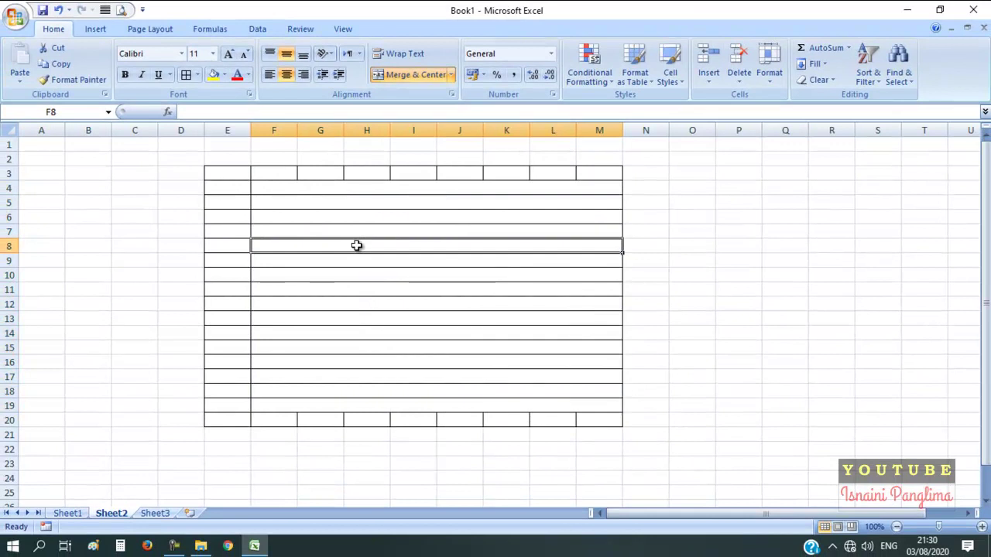